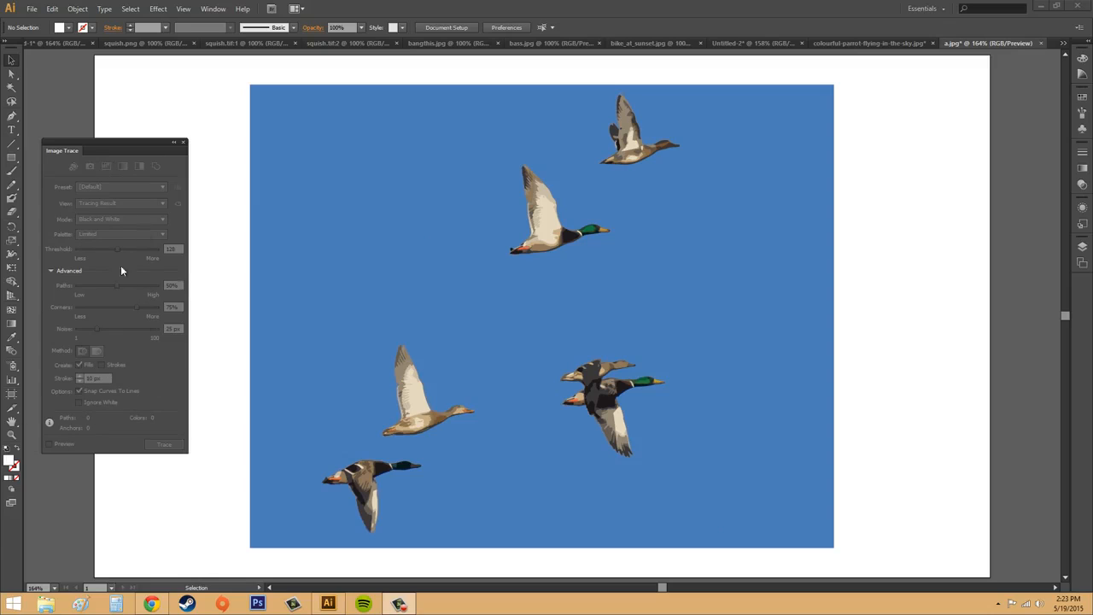
# Close the Image Trace settings and release the tracing of the flying ducks back to the original photo
pyautogui.click(183, 145)
pyautogui.click(334, 262)
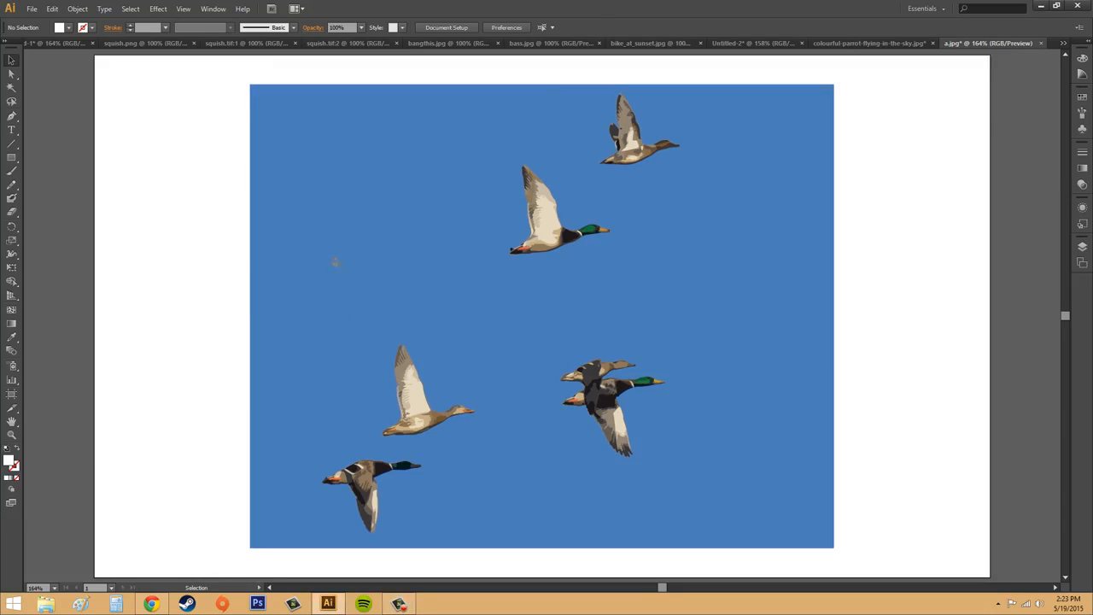
pyautogui.click(77, 8)
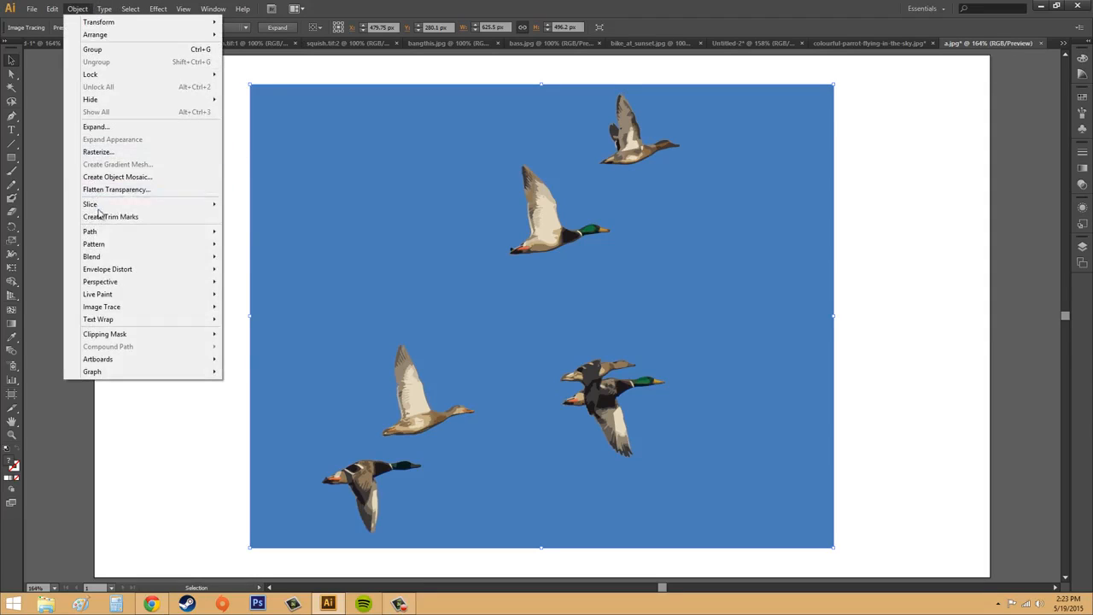
pyautogui.moveTo(106, 306)
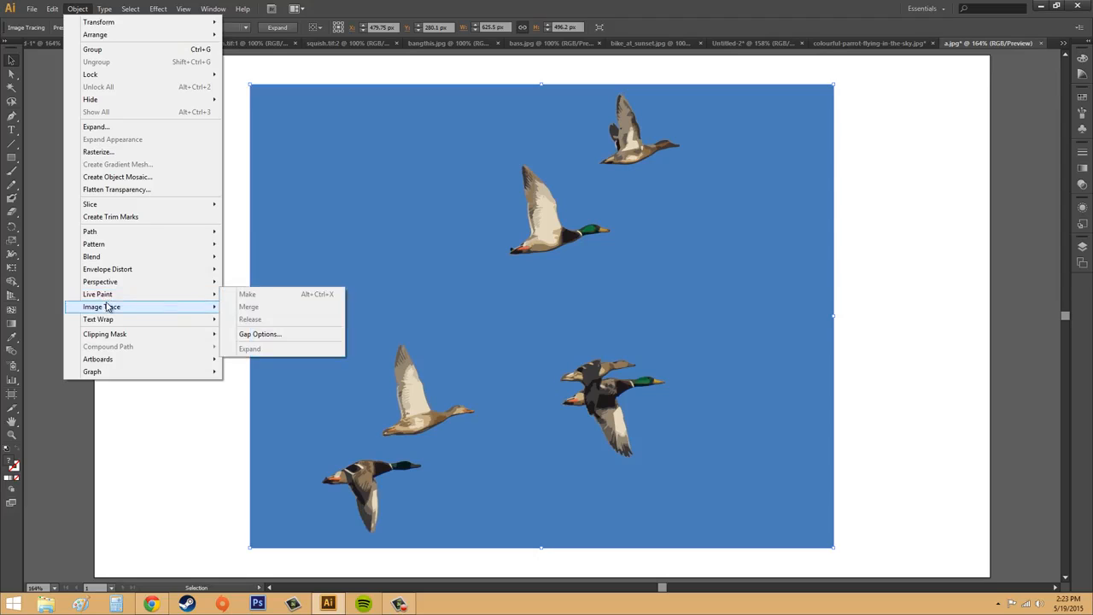
pyautogui.click(242, 332)
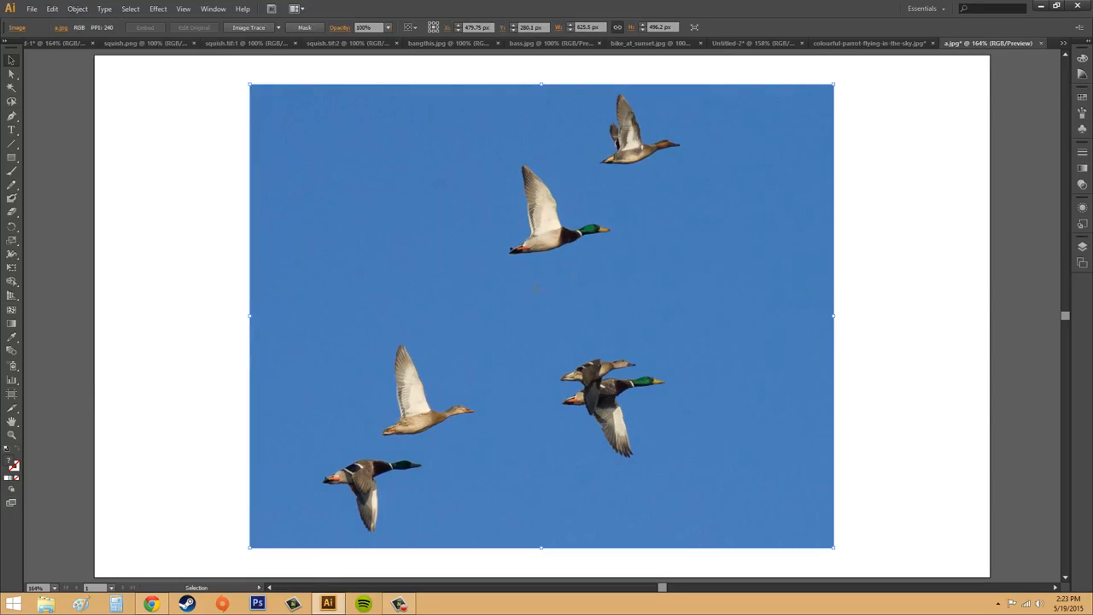
pyautogui.click(884, 244)
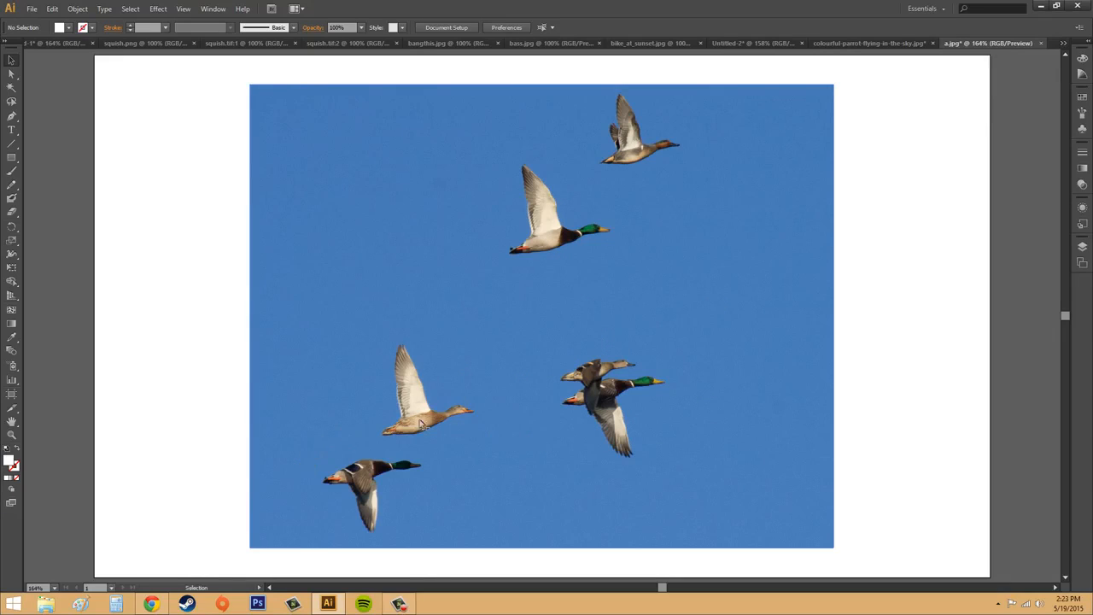
pyautogui.click(781, 229)
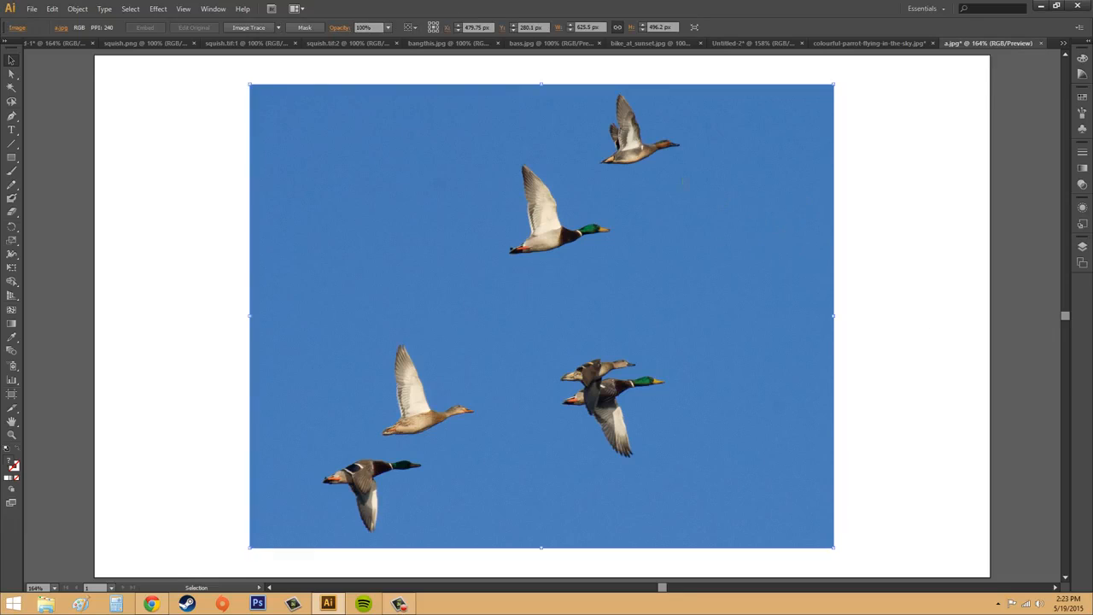
pyautogui.click(80, 10)
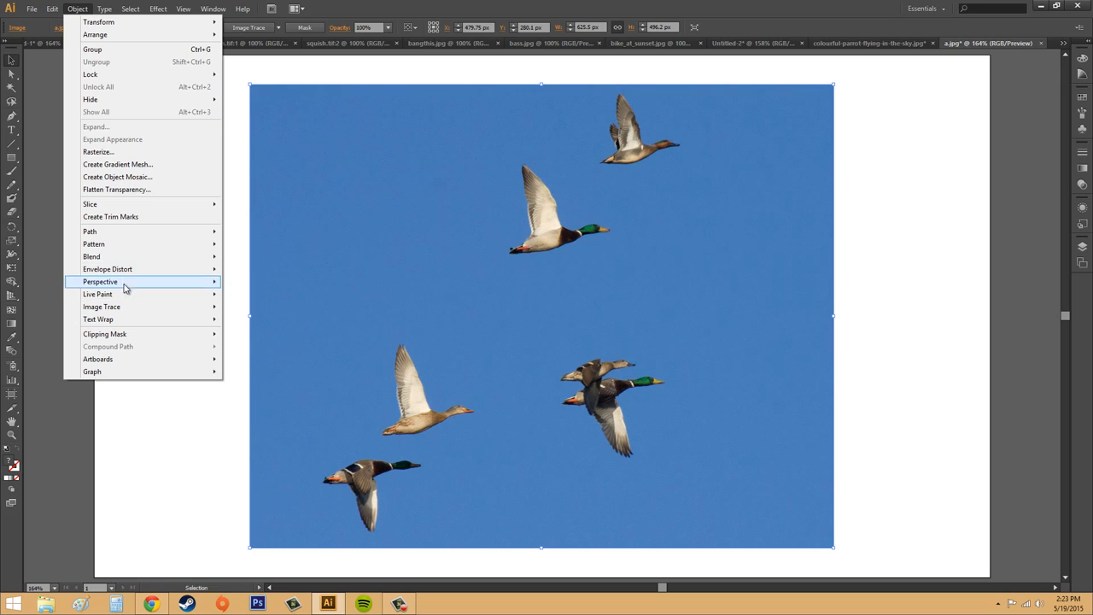
pyautogui.moveTo(128, 309)
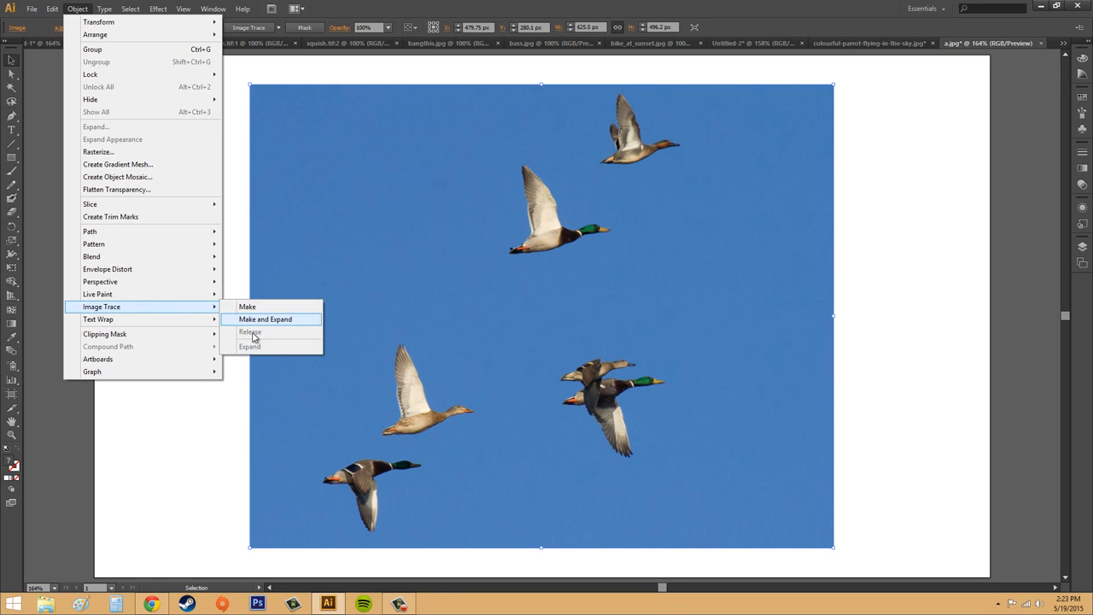
pyautogui.click(920, 329)
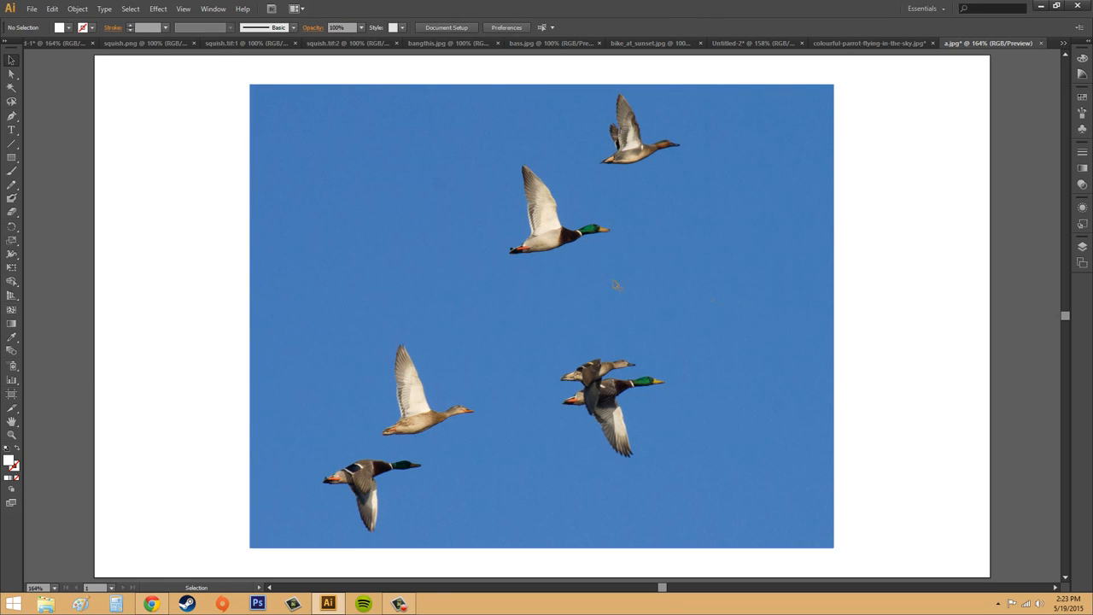
# Select the flying ducks photo, open the Image Trace settings for it and collapse the advanced options
pyautogui.click(375, 209)
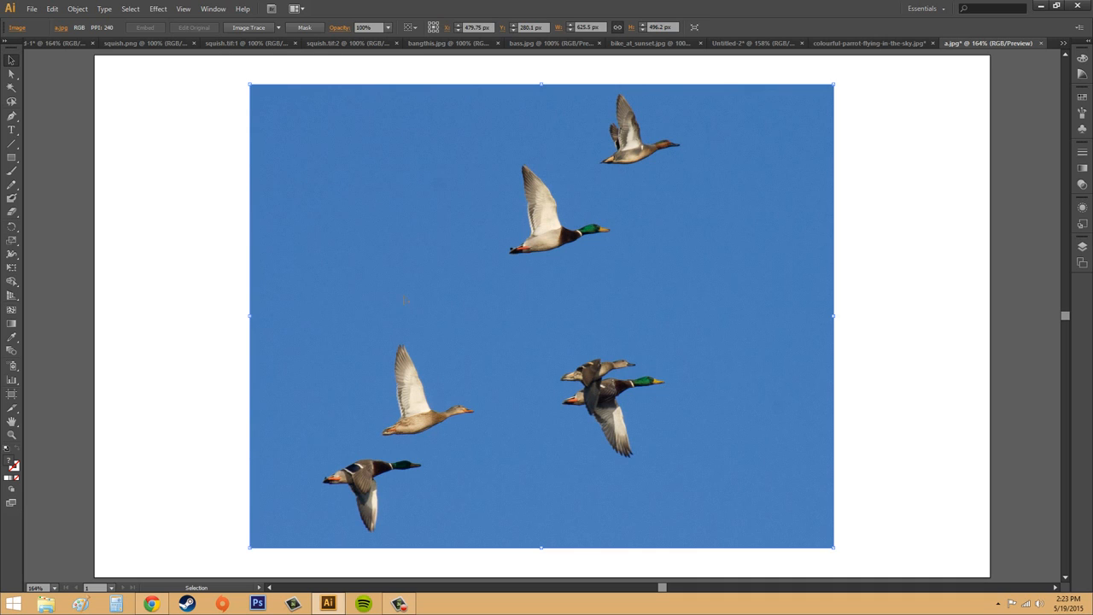
pyautogui.click(218, 10)
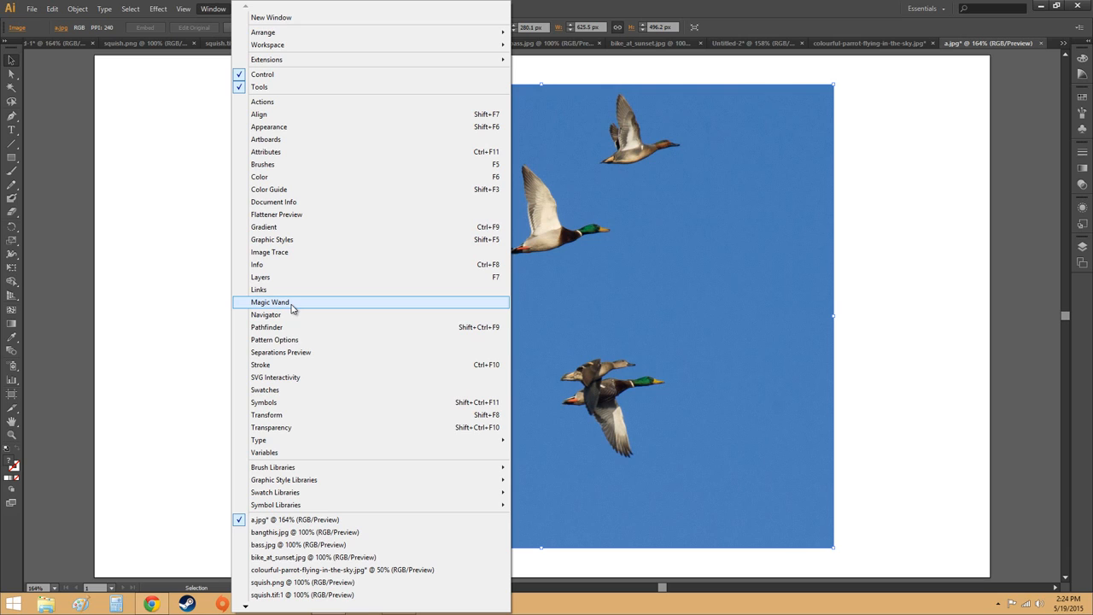
pyautogui.click(291, 251)
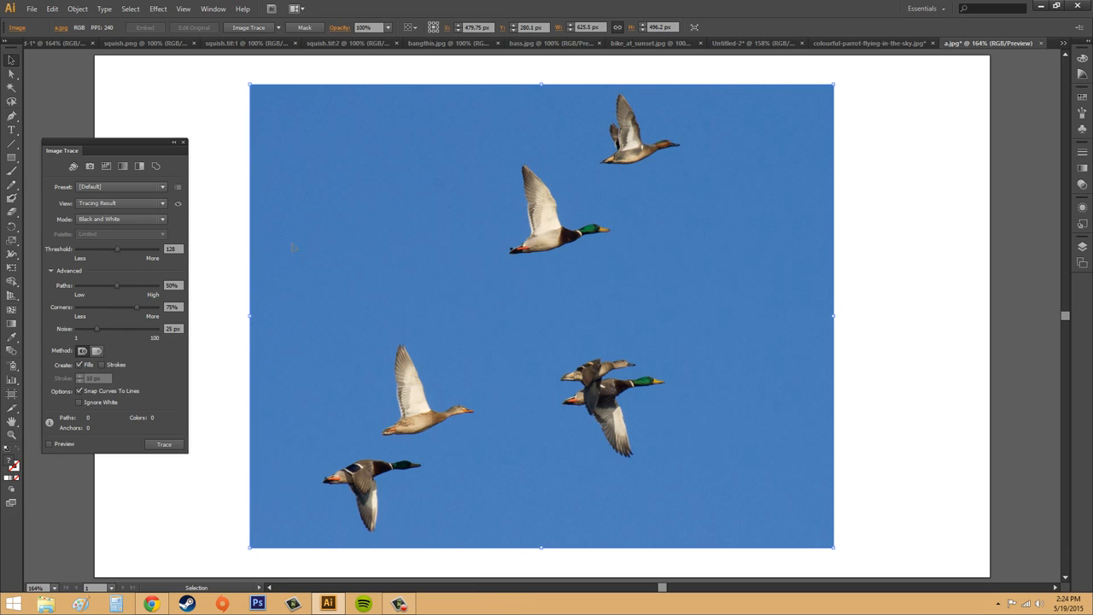
pyautogui.click(51, 271)
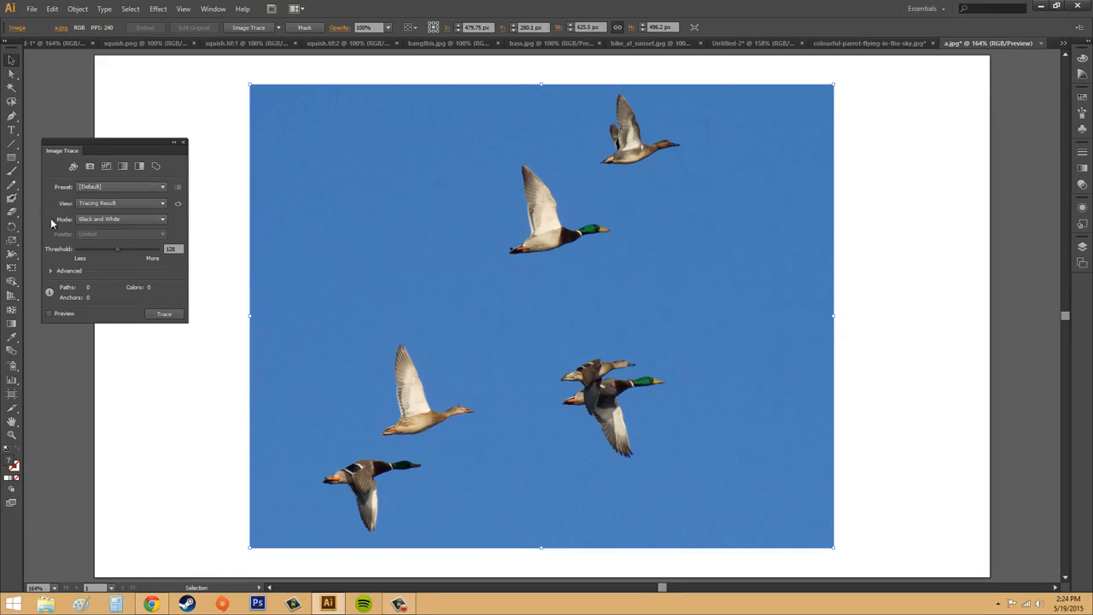
pyautogui.click(122, 185)
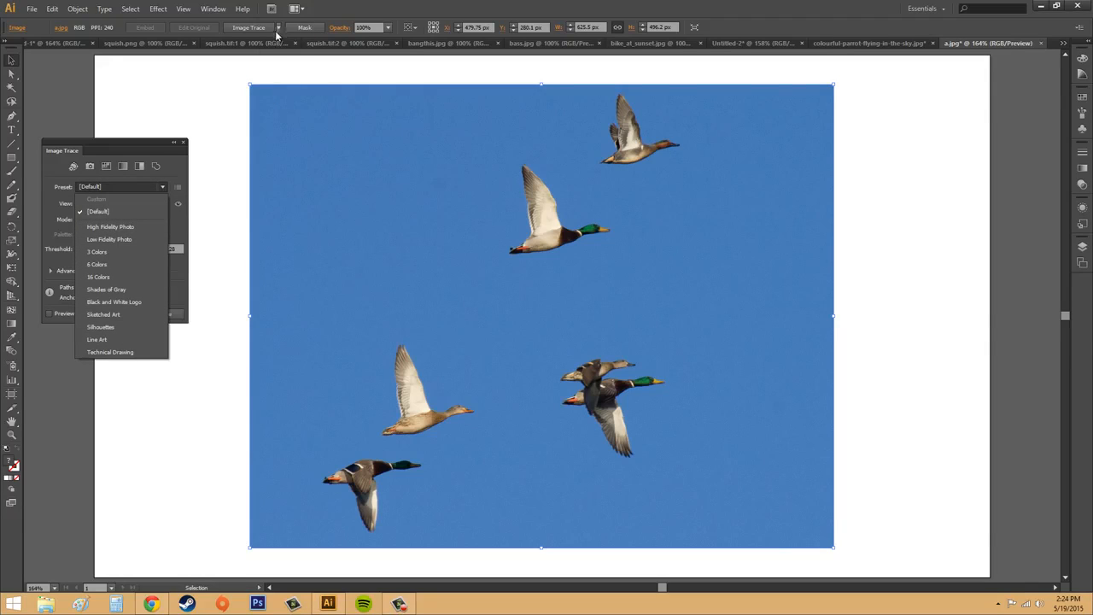
pyautogui.click(107, 187)
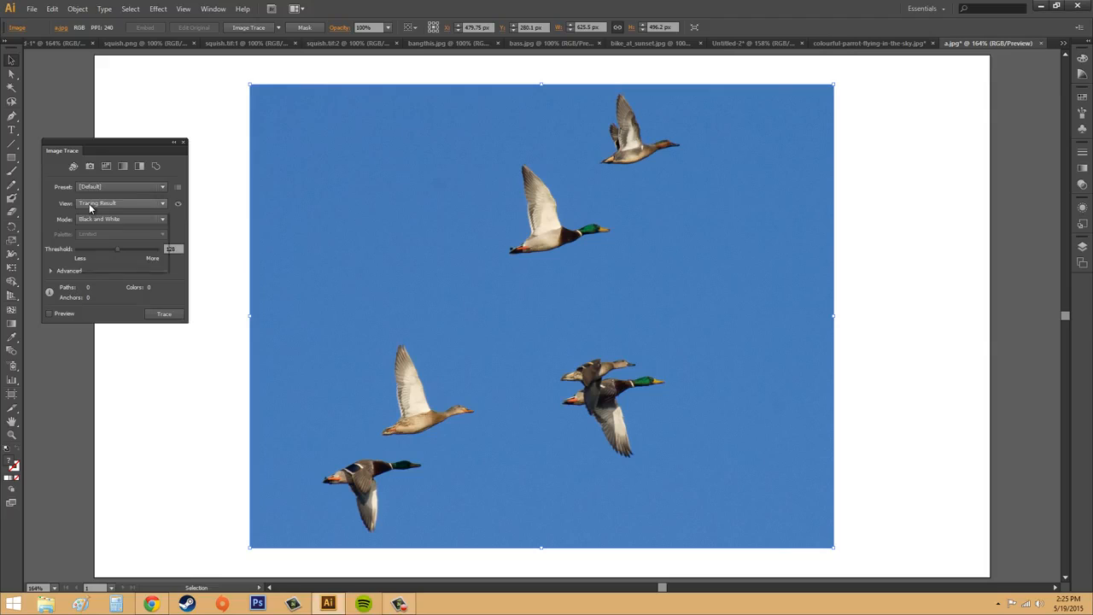
pyautogui.click(88, 203)
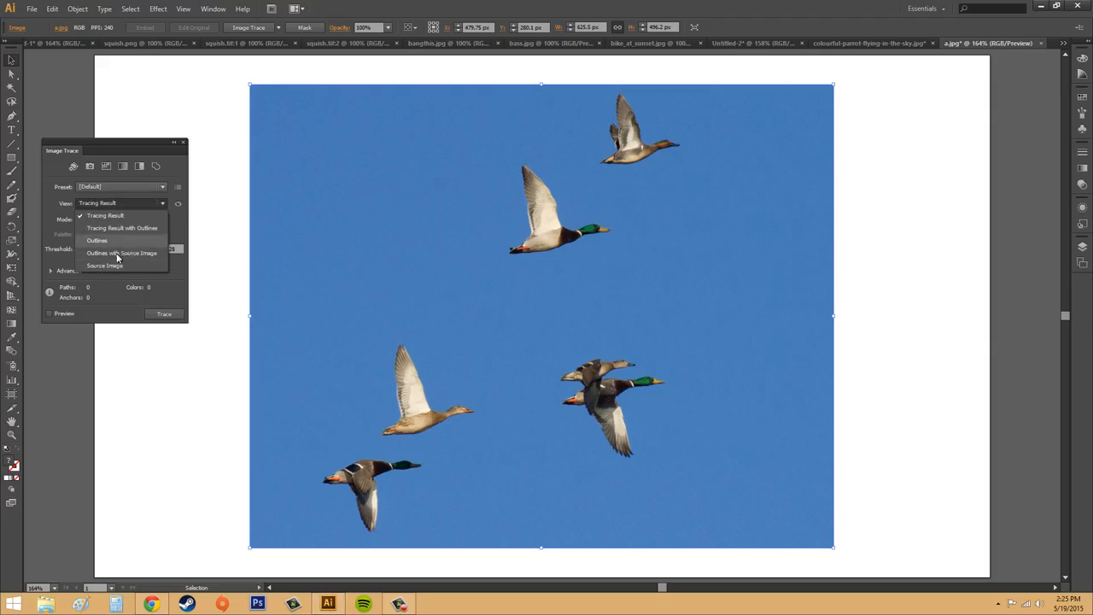
pyautogui.click(103, 202)
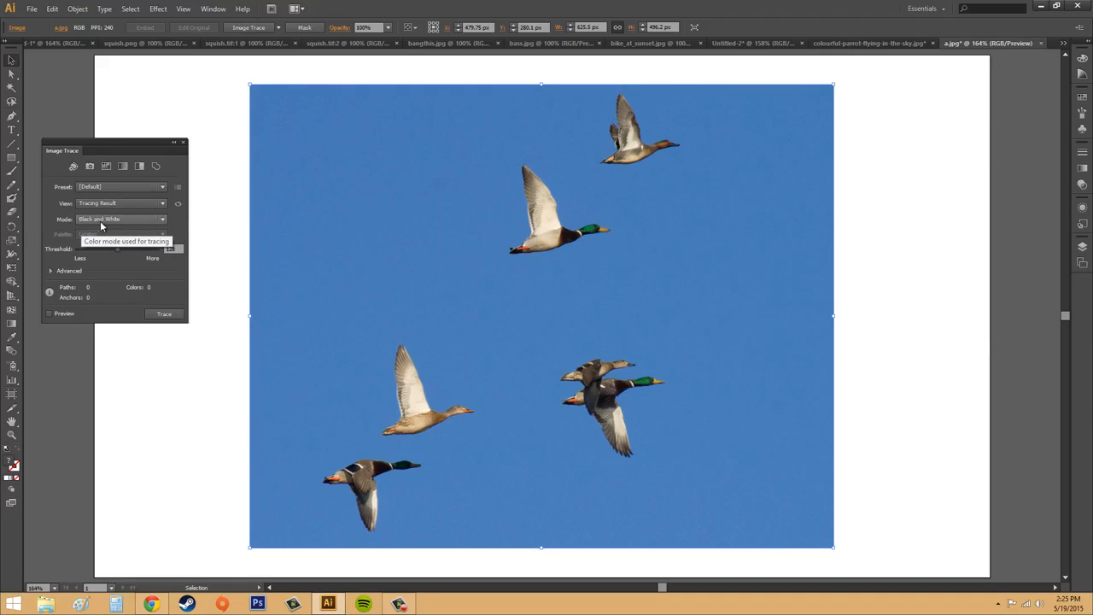
# Set the tracing mode to Color and review the available palette choices
pyautogui.click(107, 218)
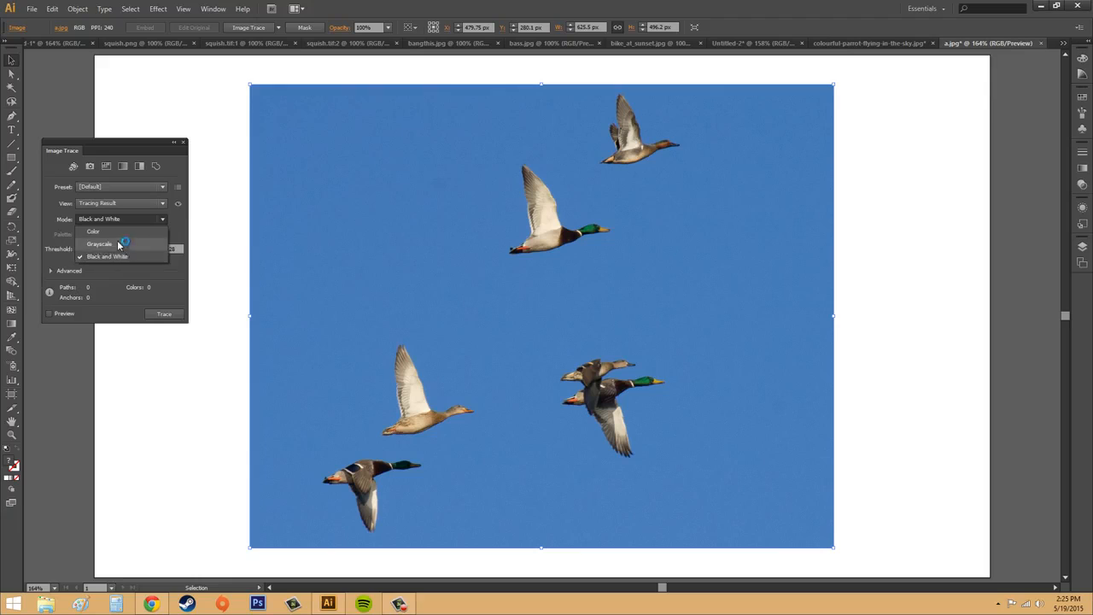
pyautogui.click(92, 232)
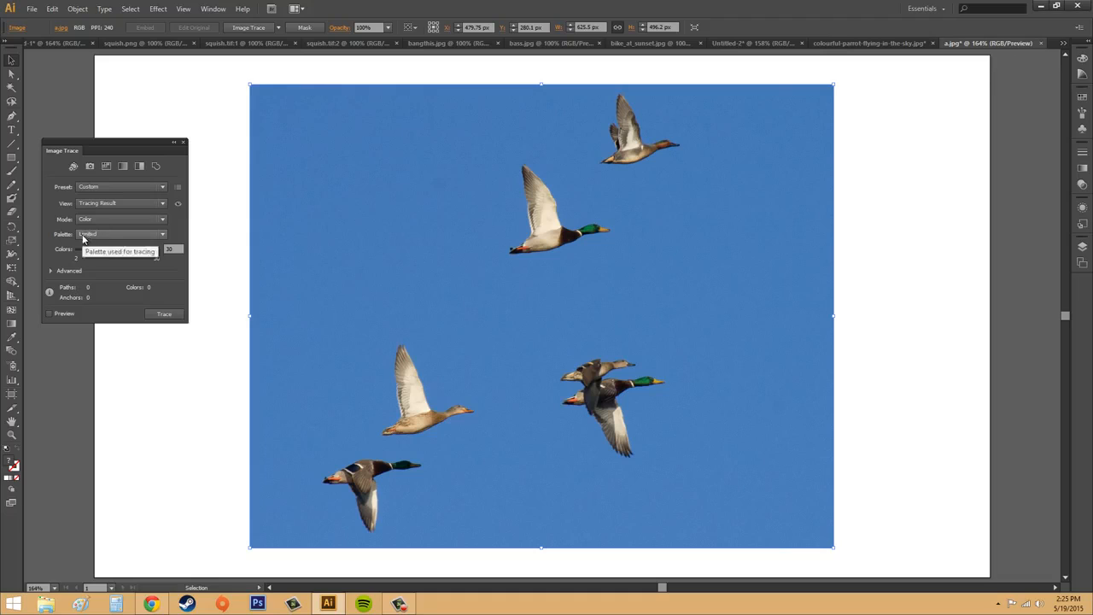
pyautogui.click(125, 233)
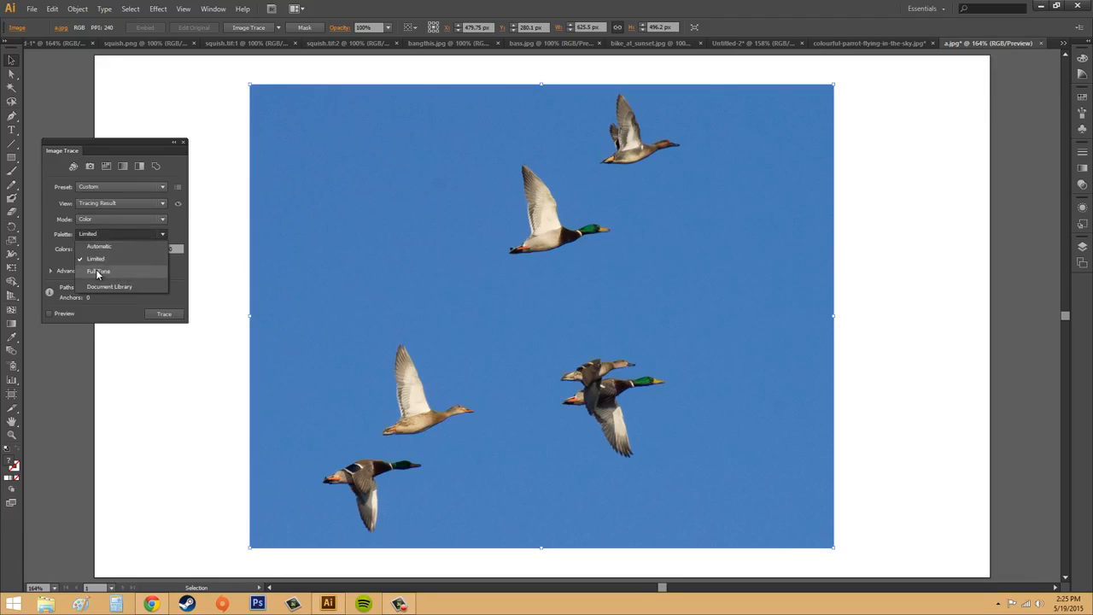
pyautogui.click(114, 232)
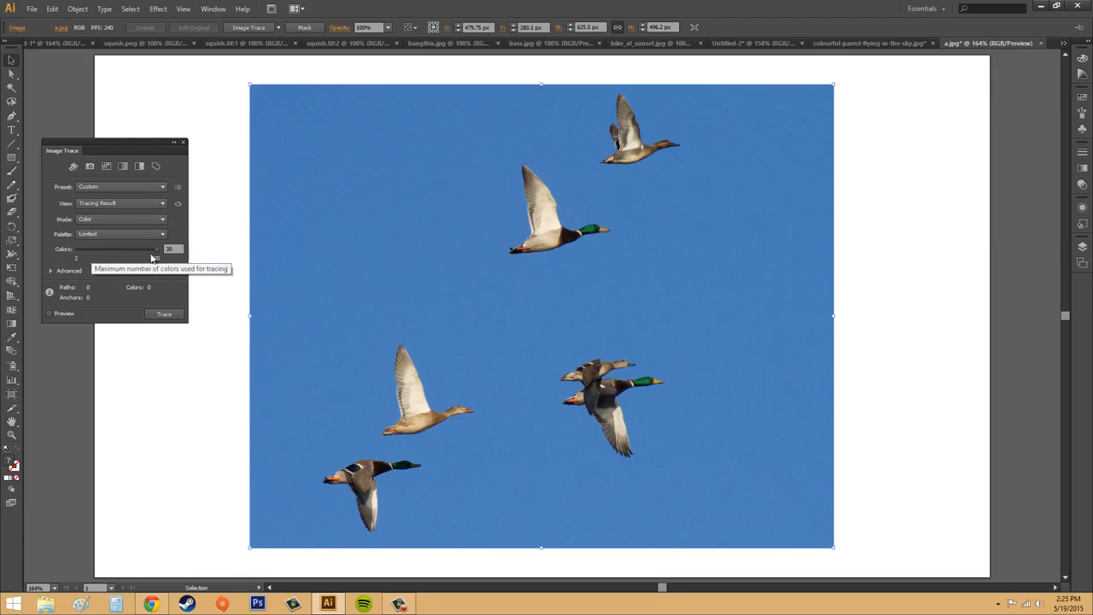
# Trace the flying ducks photo with the Auto-Color preset
pyautogui.click(50, 271)
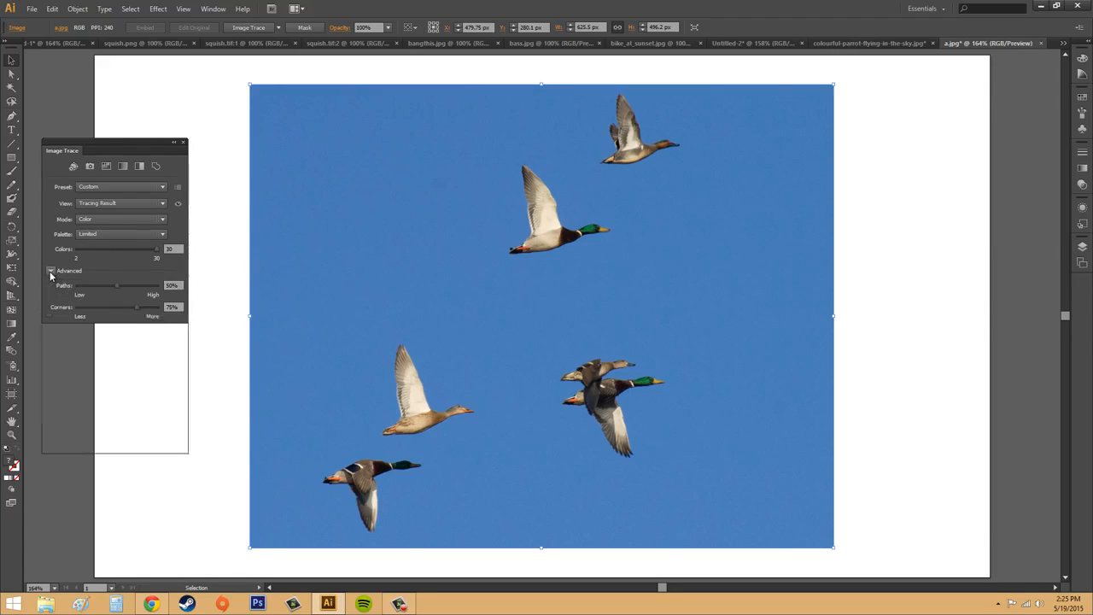
pyautogui.click(52, 270)
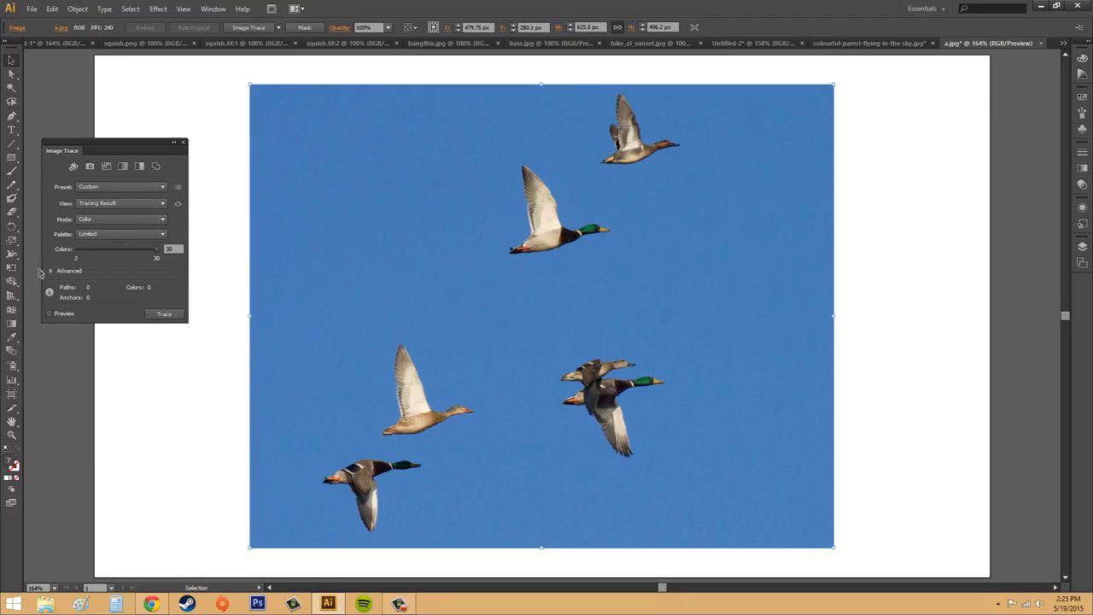
pyautogui.click(74, 165)
pyautogui.click(612, 332)
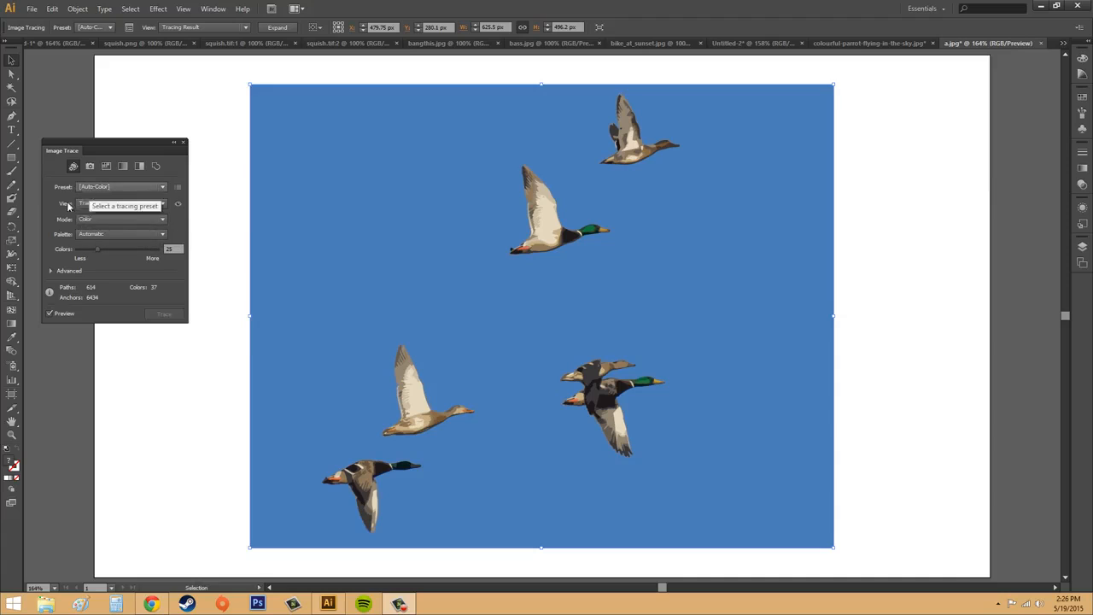
# Inspect the tracing in the Source Image and Outlines views and return to the Tracing Result view
pyautogui.click(114, 202)
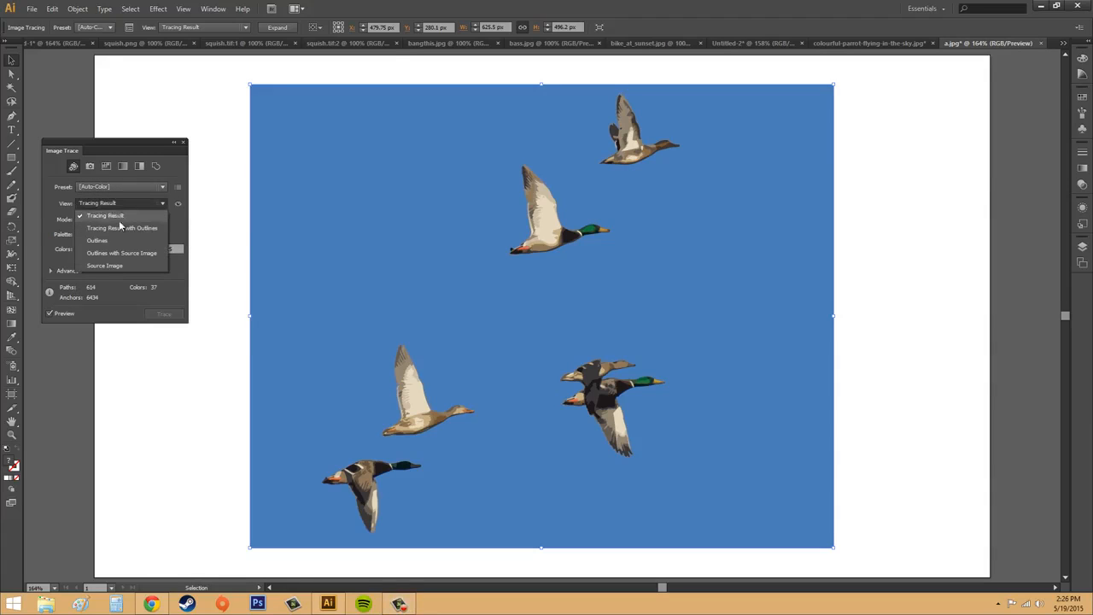
pyautogui.click(109, 264)
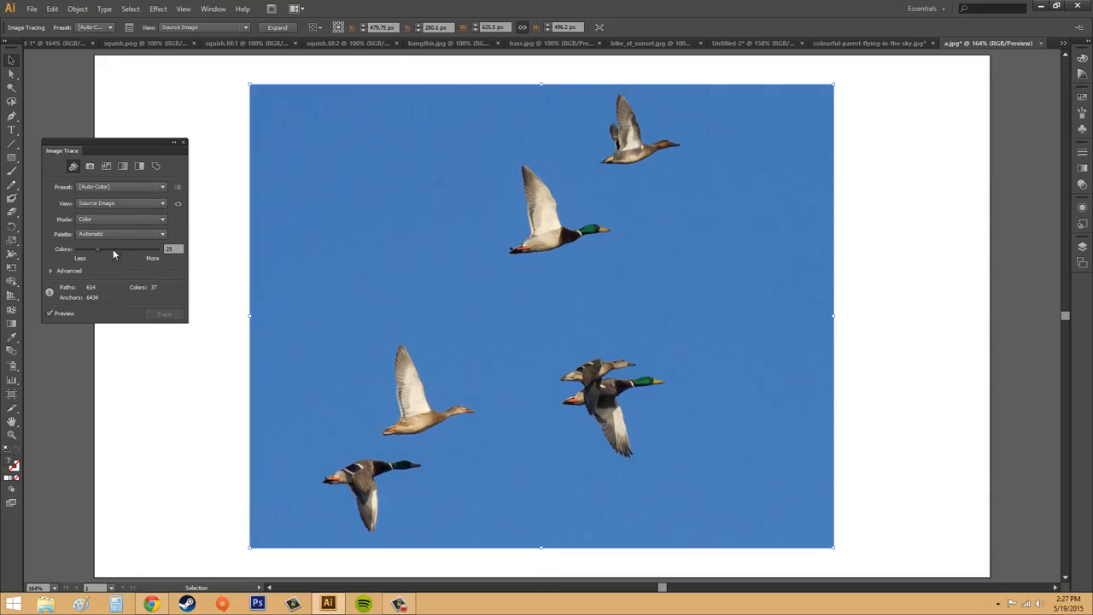
pyautogui.click(127, 202)
pyautogui.click(118, 241)
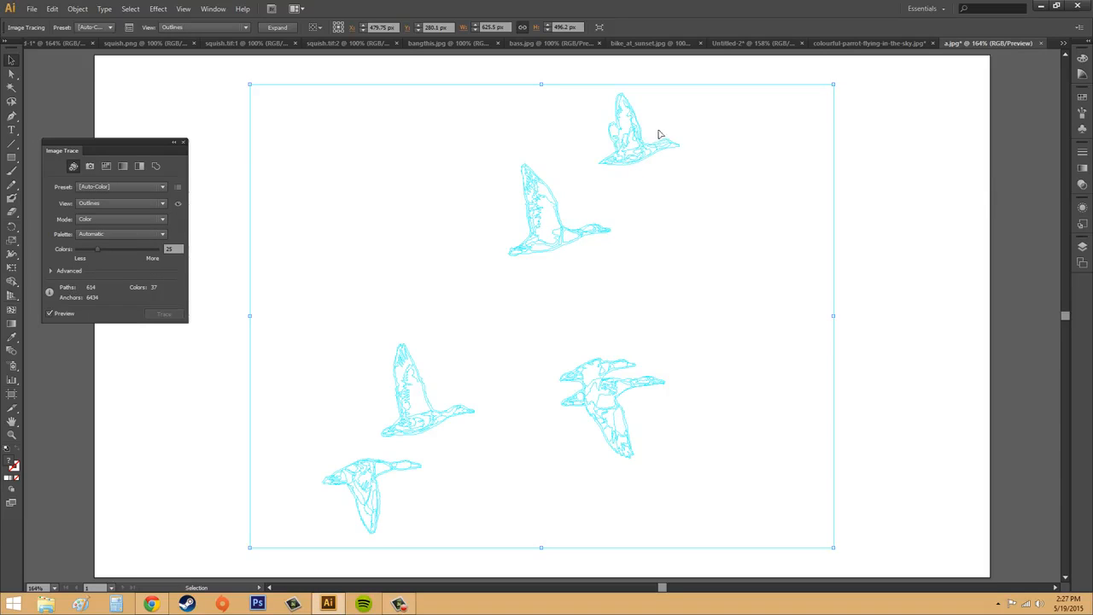
pyautogui.click(125, 236)
pyautogui.click(126, 238)
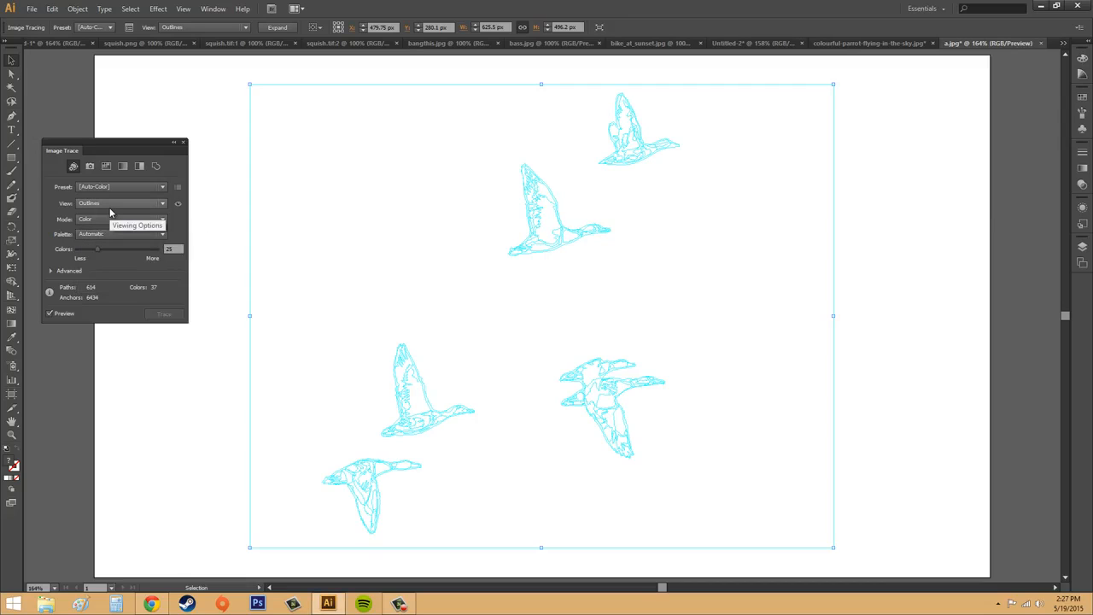
pyautogui.click(109, 205)
pyautogui.click(101, 216)
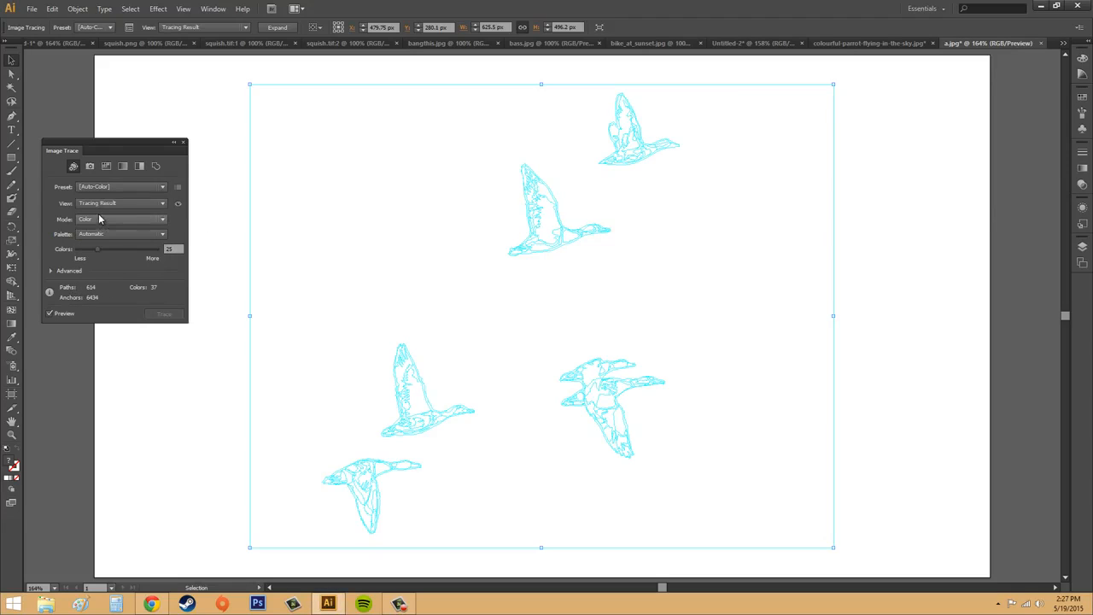
# Compare the traced ducks with the source image by repeatedly toggling between the original and the tracing
pyautogui.click(177, 205)
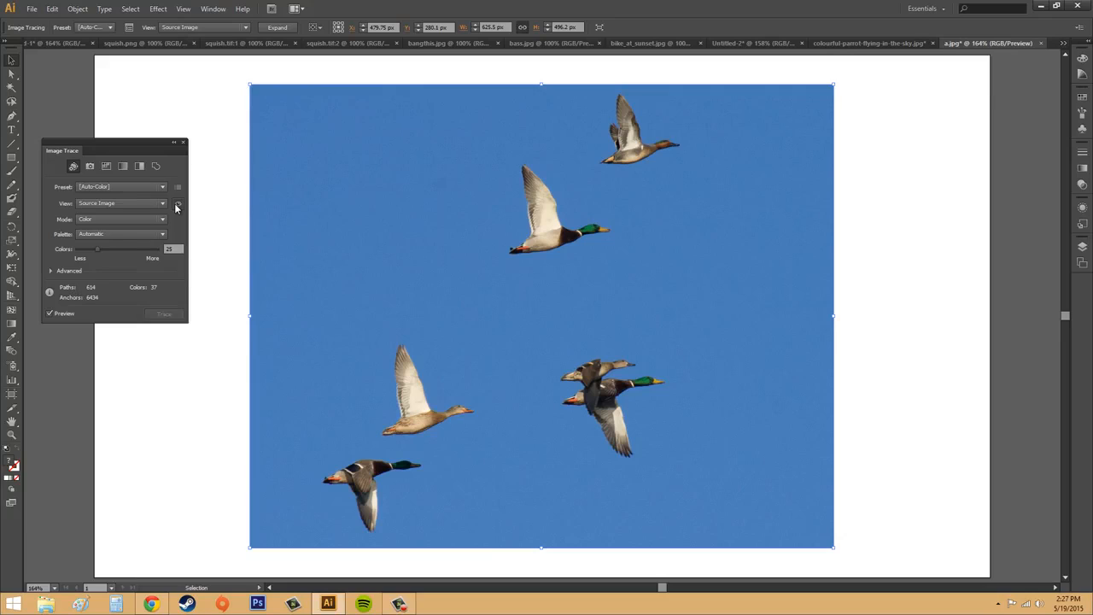
pyautogui.click(176, 205)
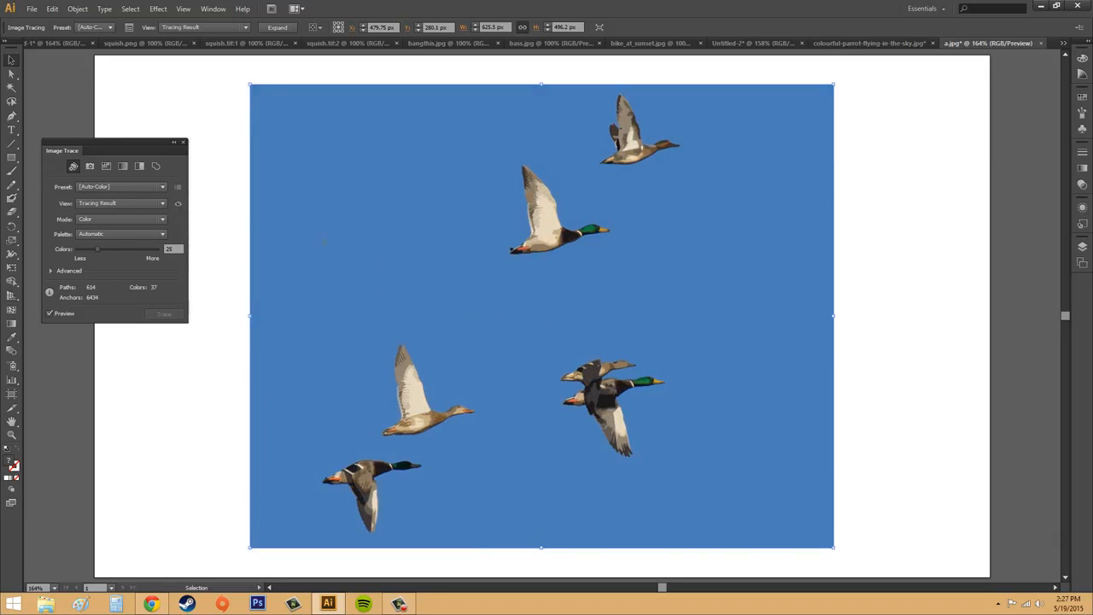
pyautogui.click(180, 203)
pyautogui.click(177, 206)
pyautogui.click(175, 207)
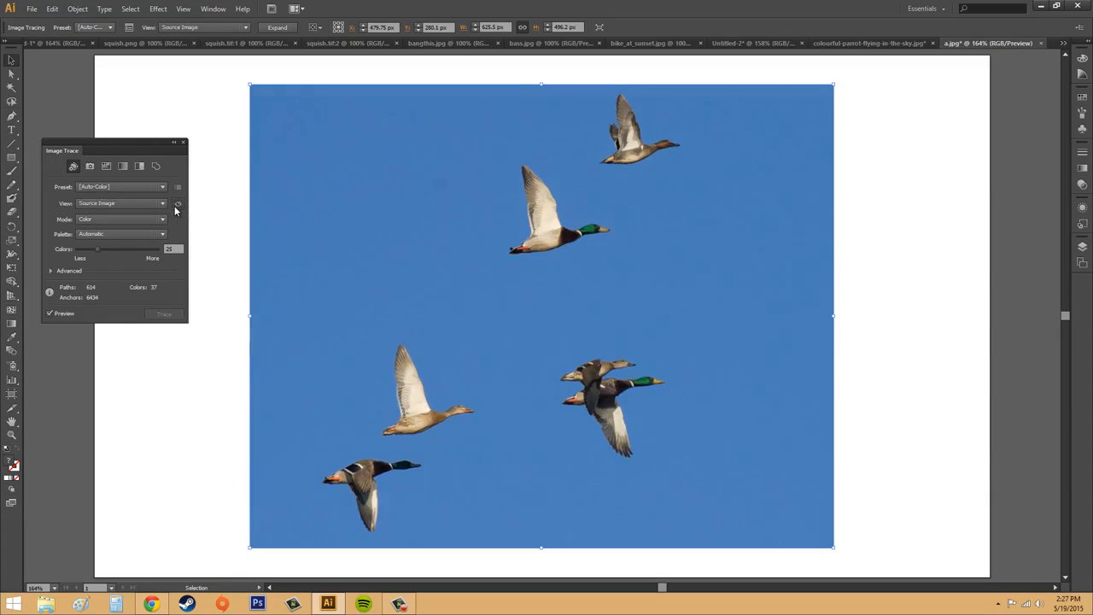
pyautogui.click(176, 206)
pyautogui.click(176, 206)
pyautogui.click(176, 206)
pyautogui.click(176, 207)
pyautogui.click(175, 206)
pyautogui.click(176, 206)
pyautogui.click(176, 207)
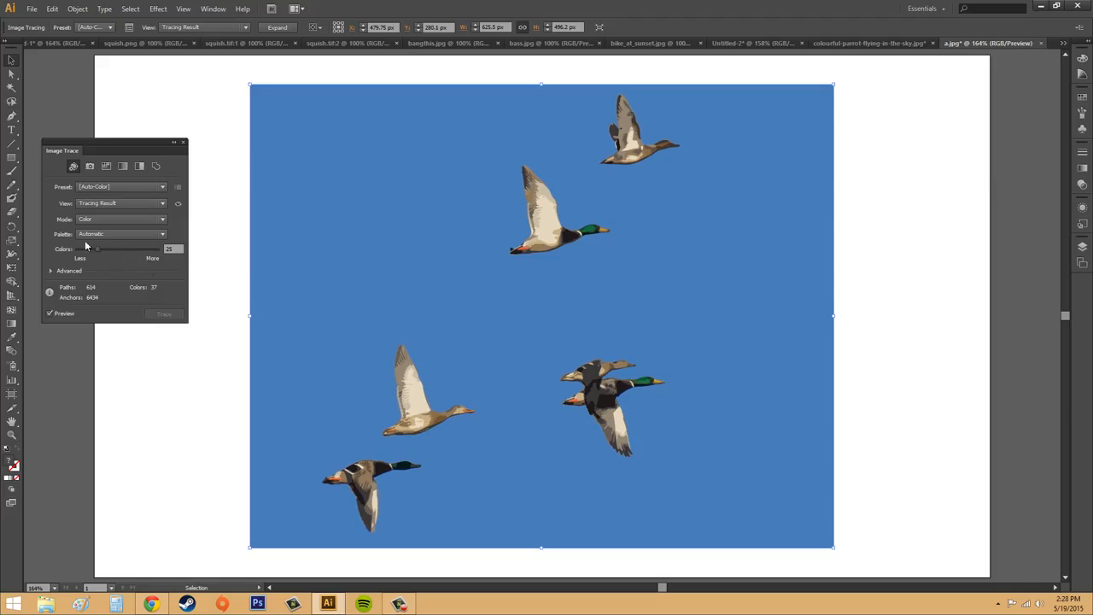
pyautogui.click(51, 270)
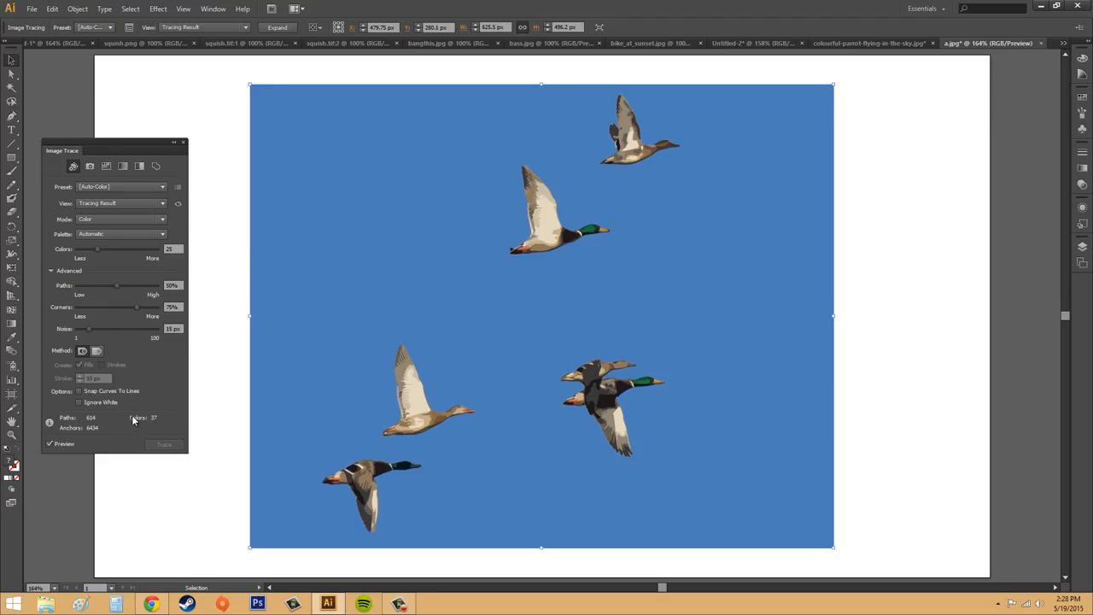
pyautogui.click(50, 269)
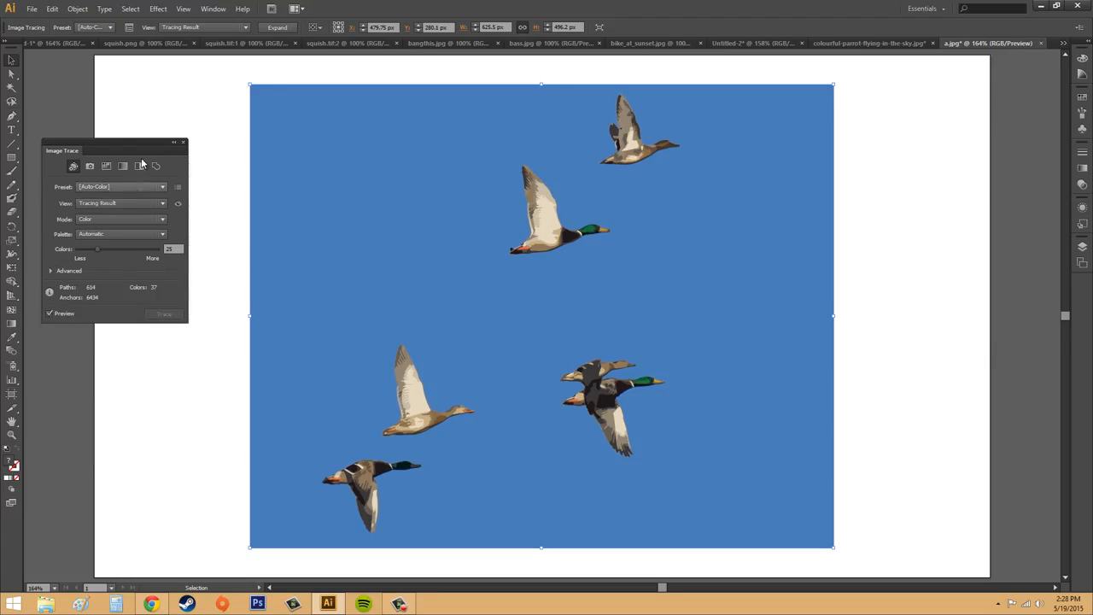
# Release the Auto-Color tracing of the ducks and retrace the original photo with the Outline preset
pyautogui.click(77, 8)
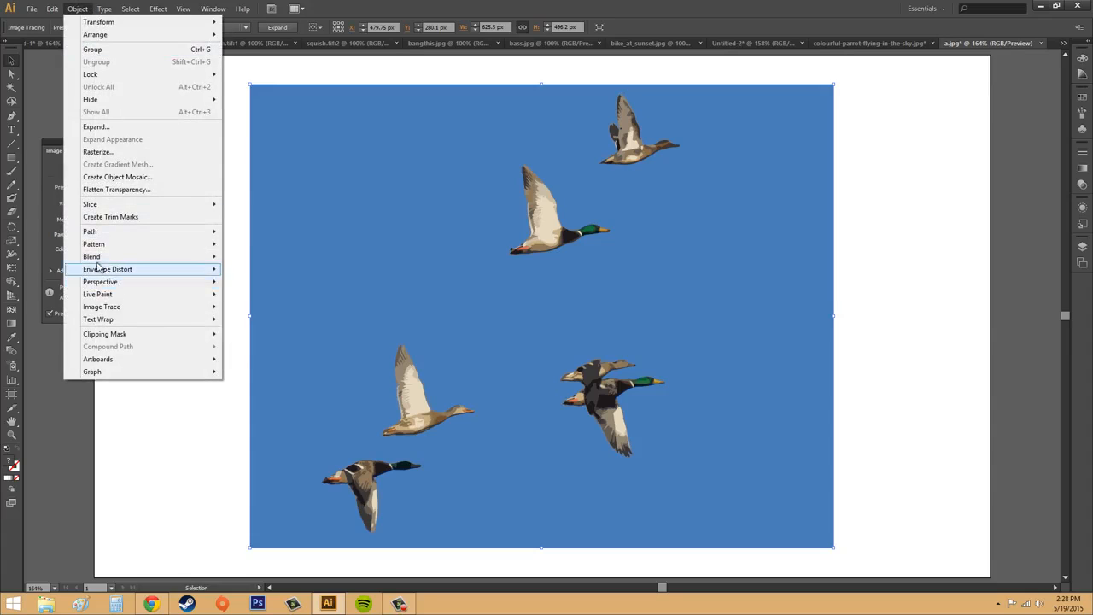
pyautogui.moveTo(113, 309)
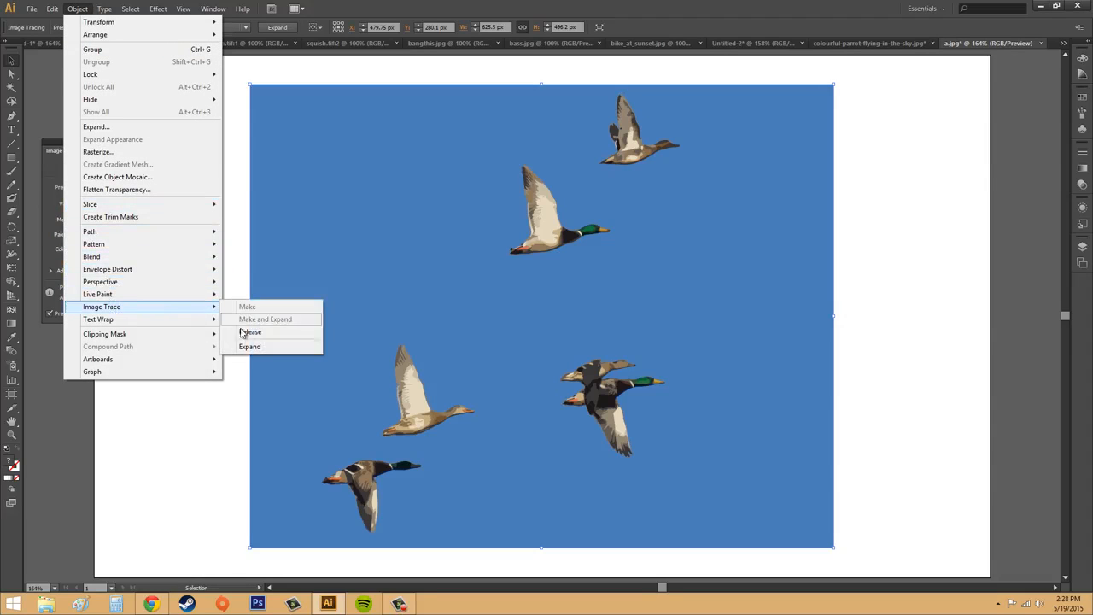
pyautogui.click(249, 331)
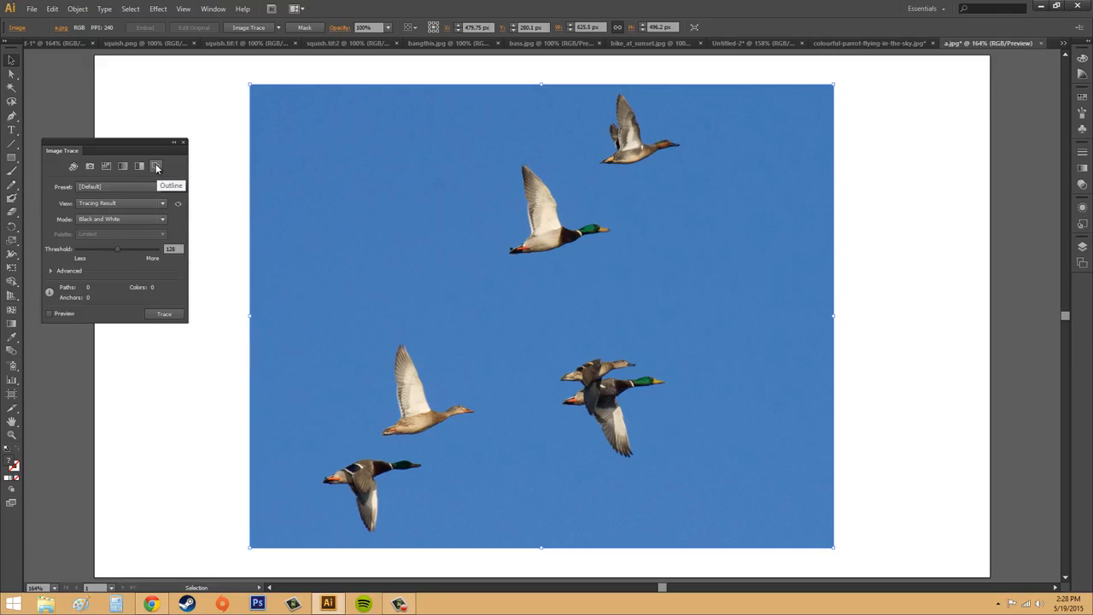
pyautogui.click(156, 167)
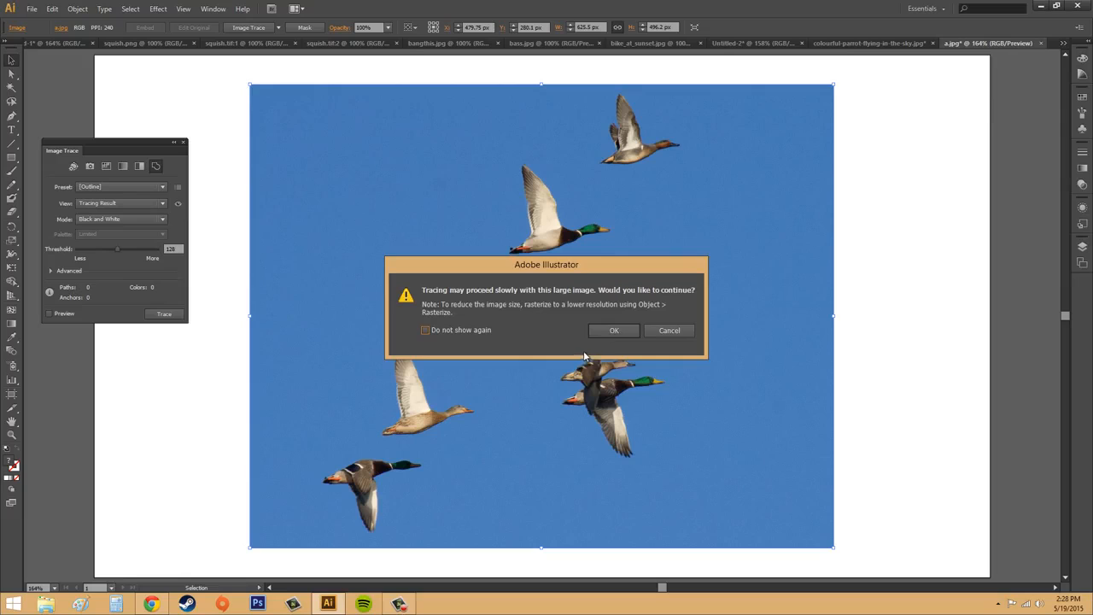
pyautogui.click(614, 331)
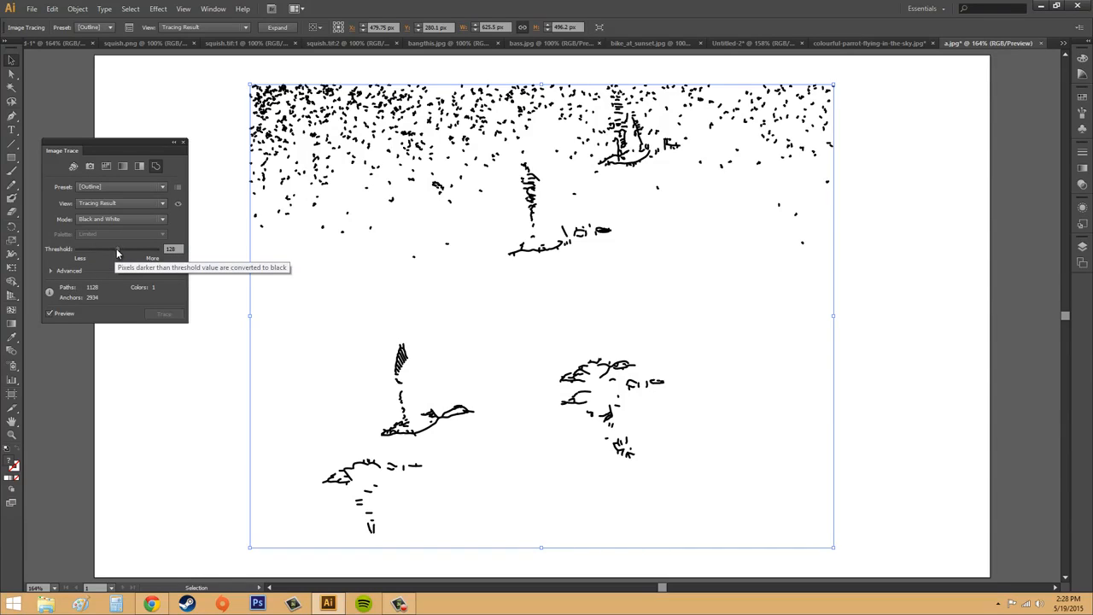
# Try threshold values of 57 and 212 on the outline tracing, and settle on 110
pyautogui.moveTo(117, 249); pyautogui.dragTo(94, 258)
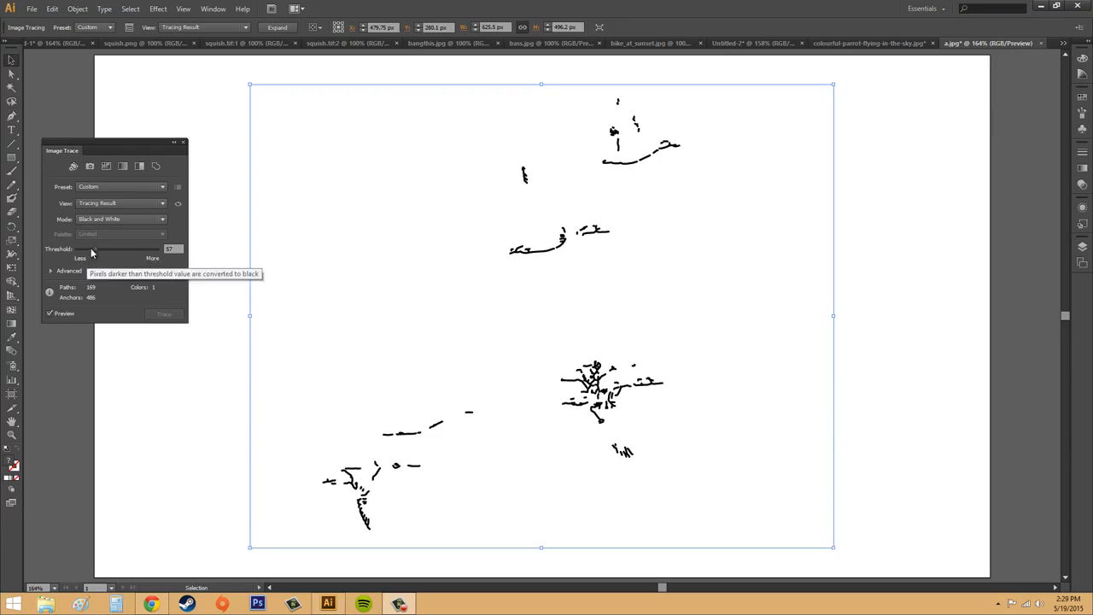
pyautogui.moveTo(97, 251); pyautogui.dragTo(105, 252)
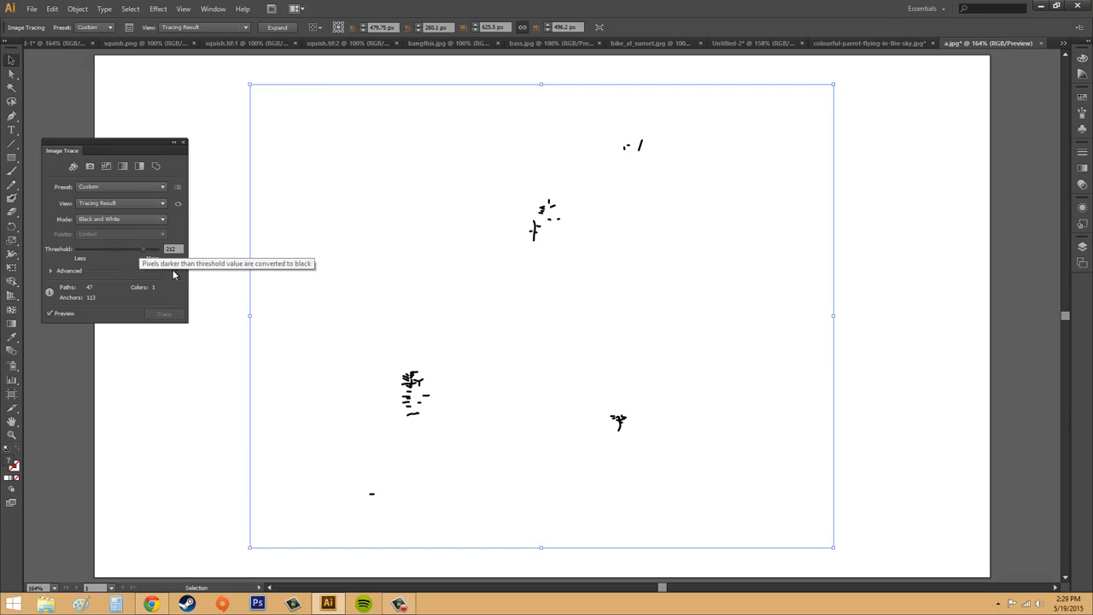
pyautogui.click(116, 249)
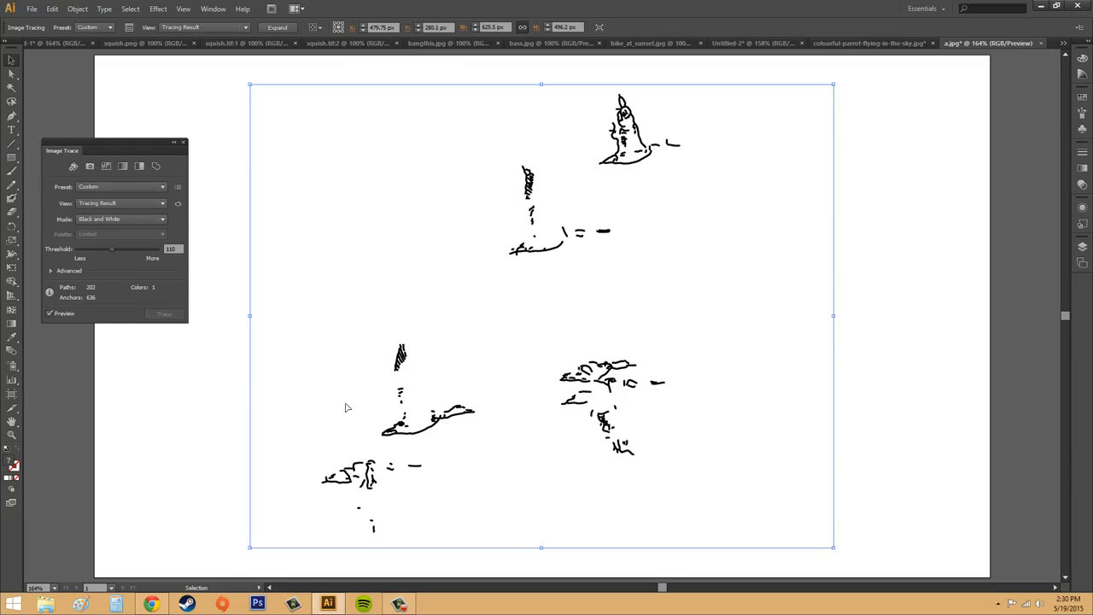
# Review the advanced tracing options, and retrace the ducks with the Auto-Color preset
pyautogui.click(50, 269)
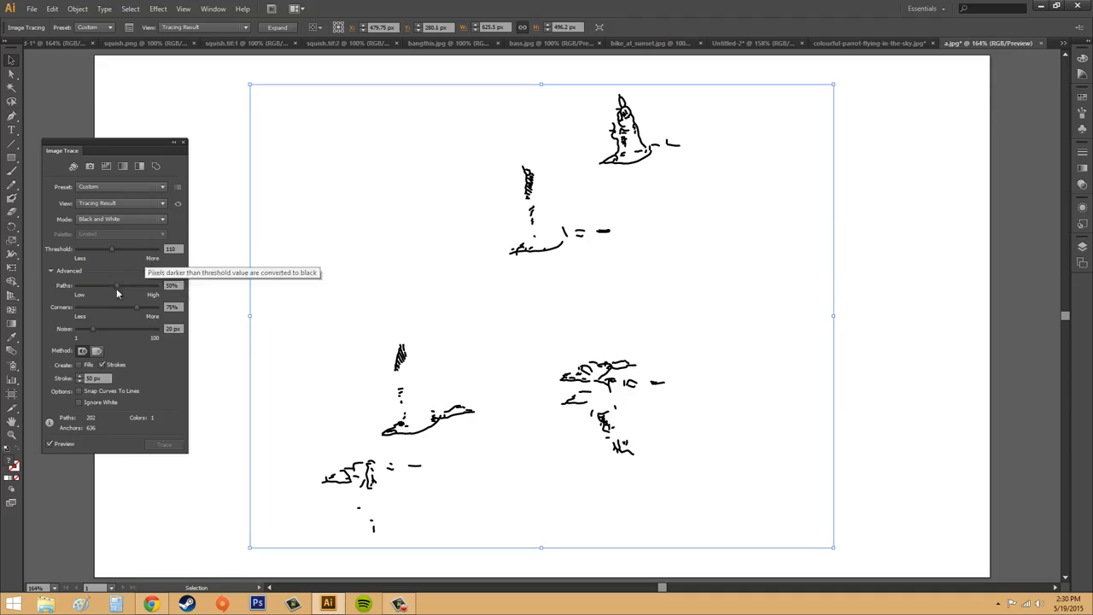
pyautogui.click(50, 269)
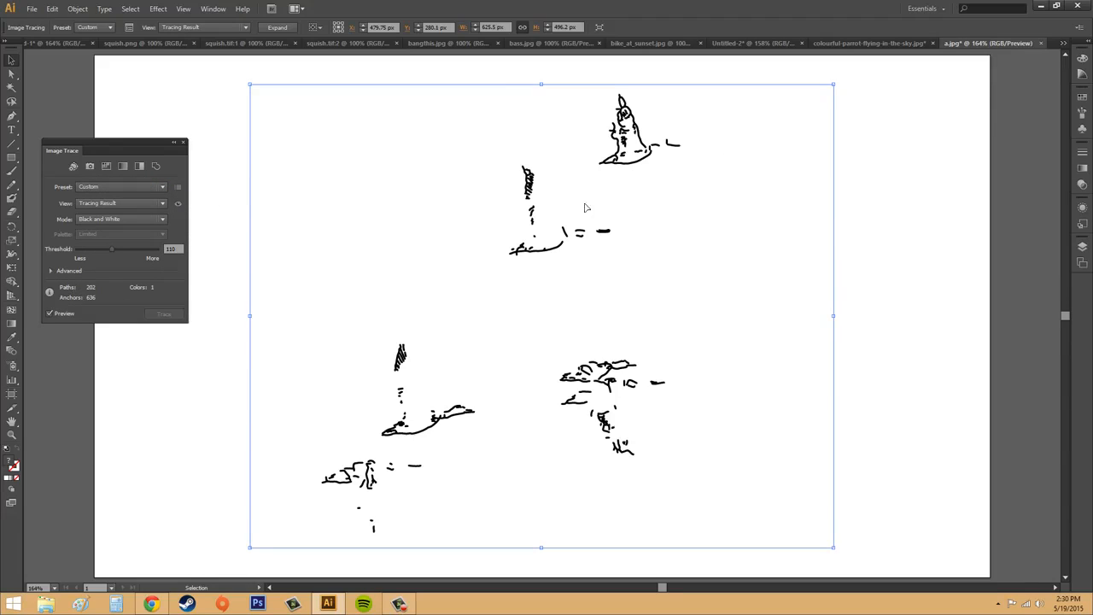
pyautogui.click(71, 169)
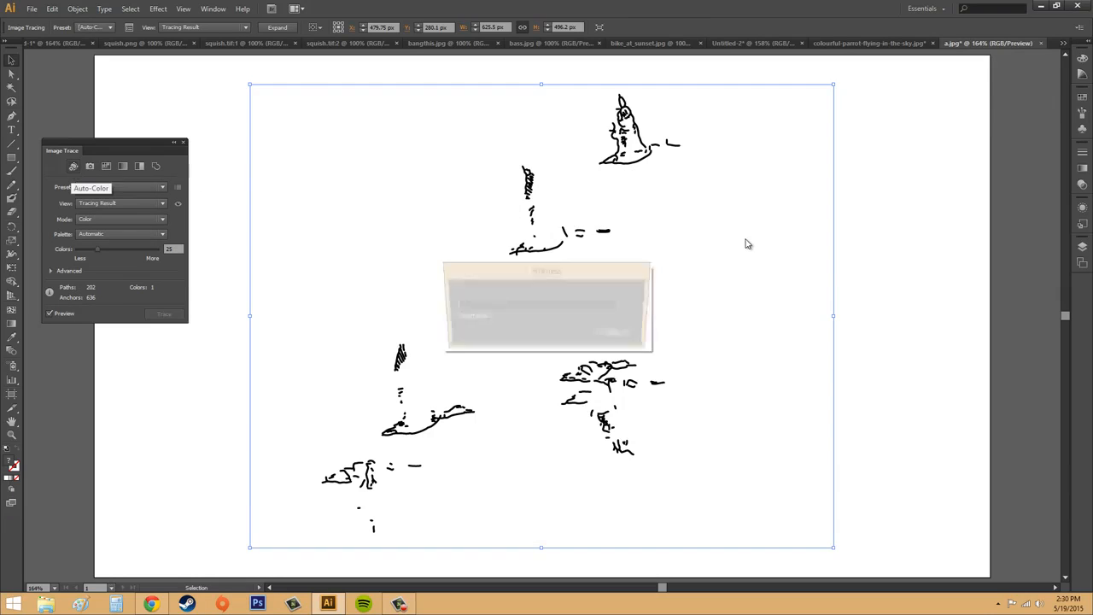